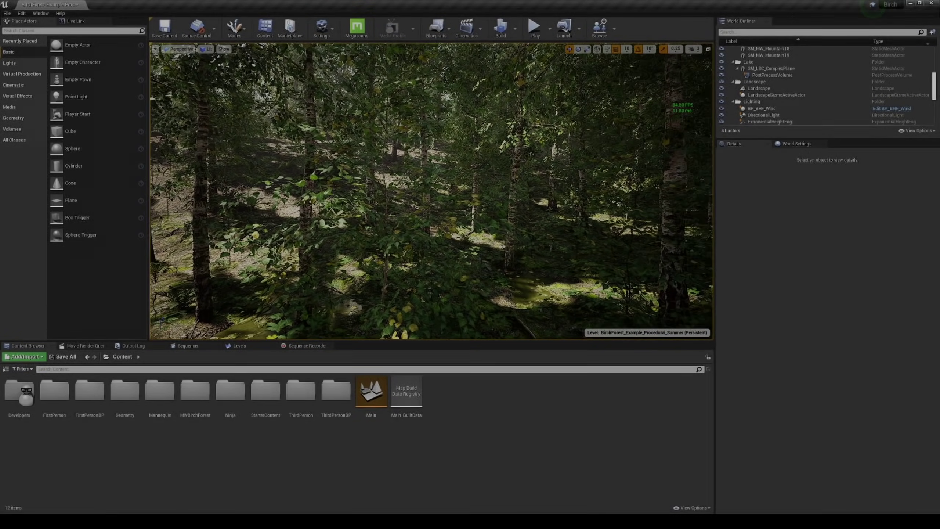
- Fly the viewport camera through the birch forest to a sunlit path
right_drag(431, 191, 525, 196)
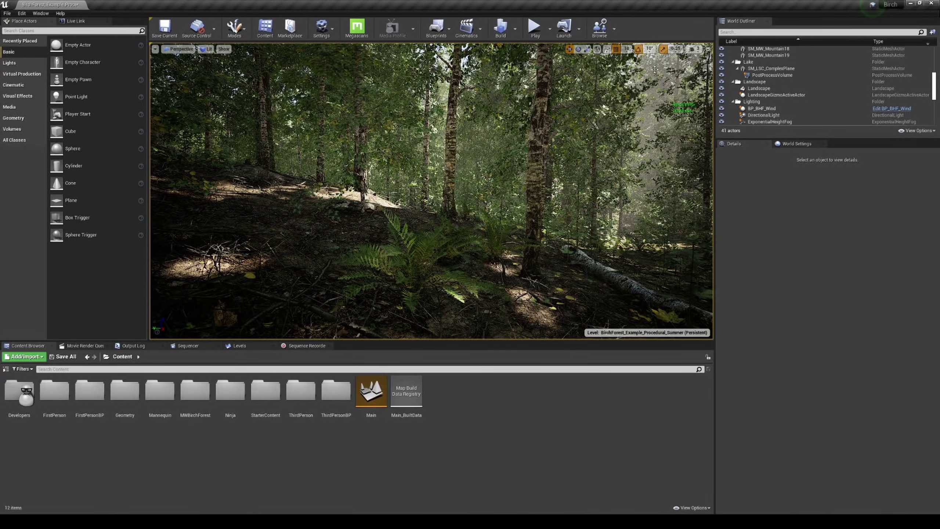
click(695, 50)
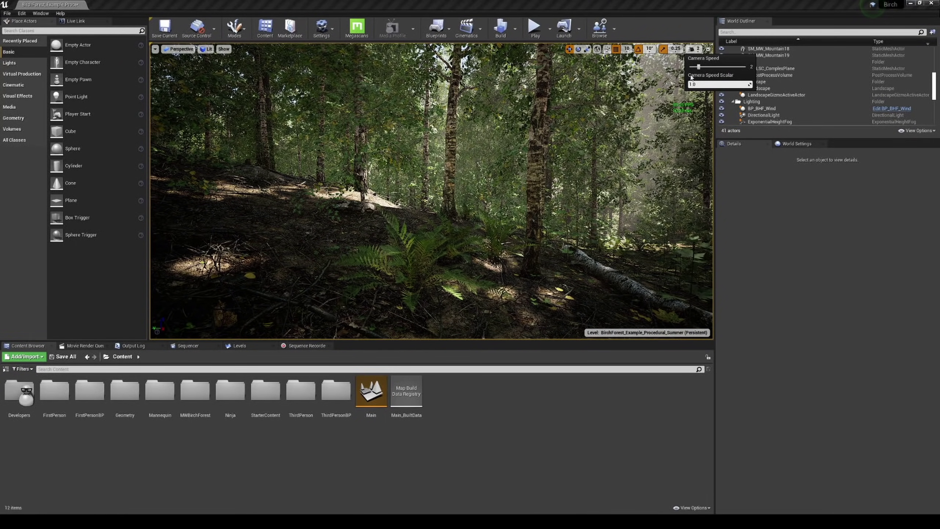
right_drag(659, 104, 689, 109)
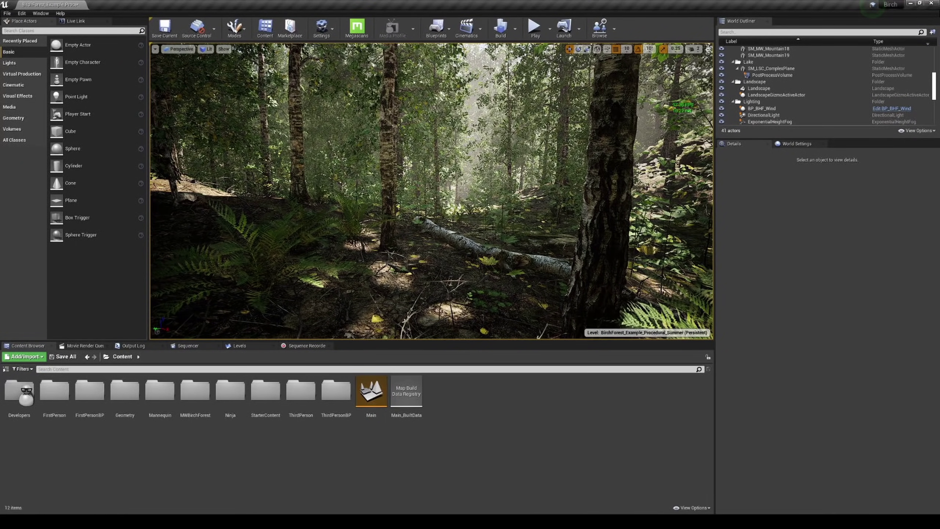
key(a)
mouse_move(659, 106)
right_down()
mouse_move(689, 108)
mouse_move(666, 86)
mouse_move(644, 112)
right_up()
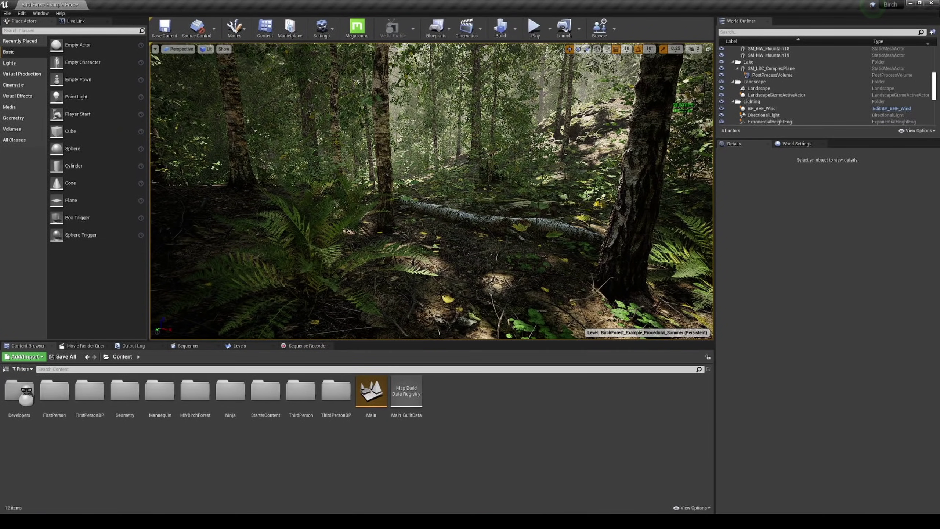
right_drag(641, 105, 660, 98)
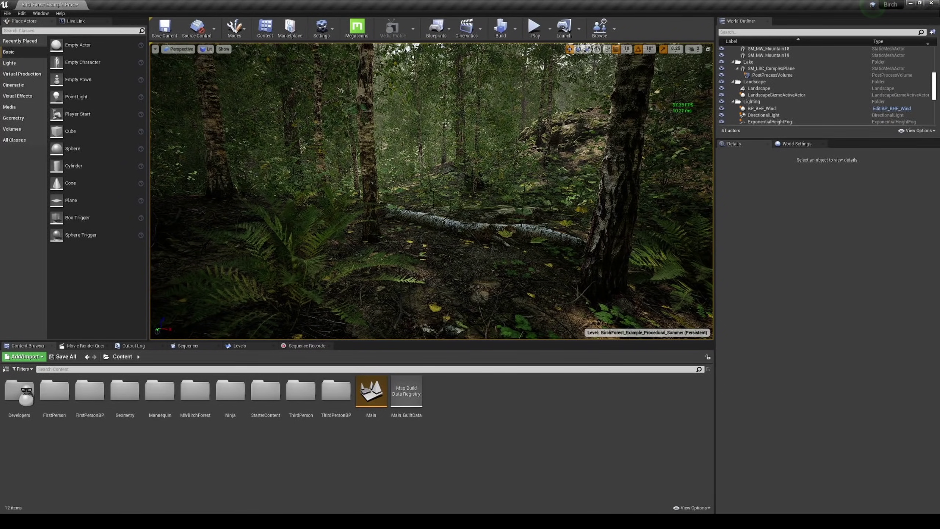
right_drag(693, 70, 629, 61)
- Select PostProcessVolume_MASTER via an outliner search for 'post', then play in Selected Viewport
click(733, 33)
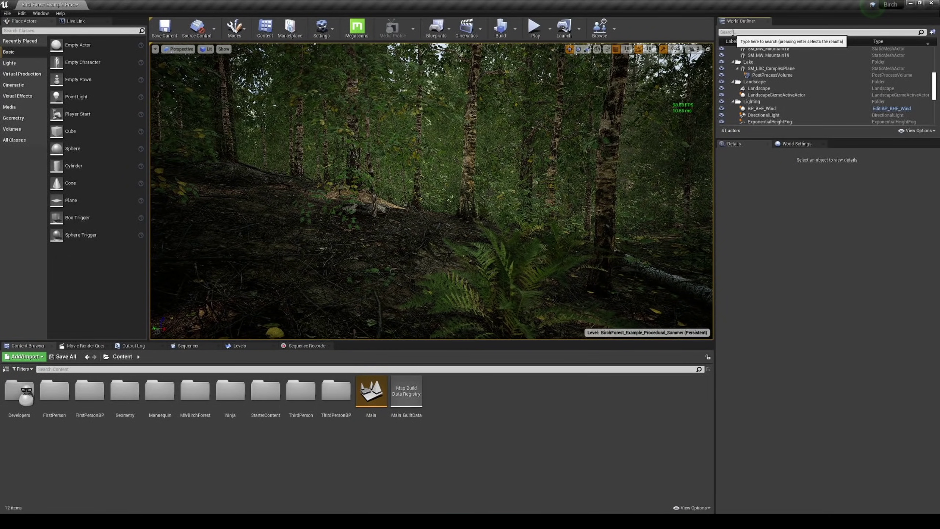
text(pso)
key(BackSpace)
key(BackSpace)
text(ost)
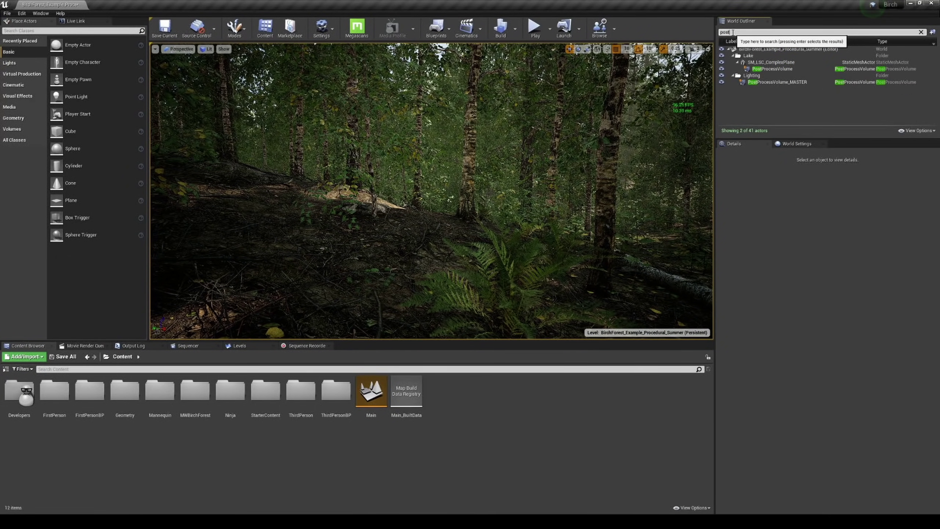
click(777, 82)
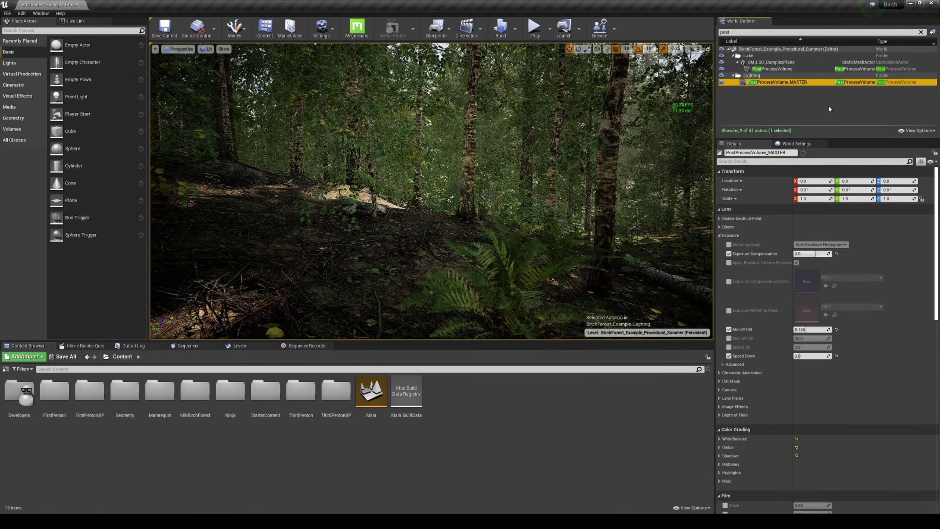
click(921, 32)
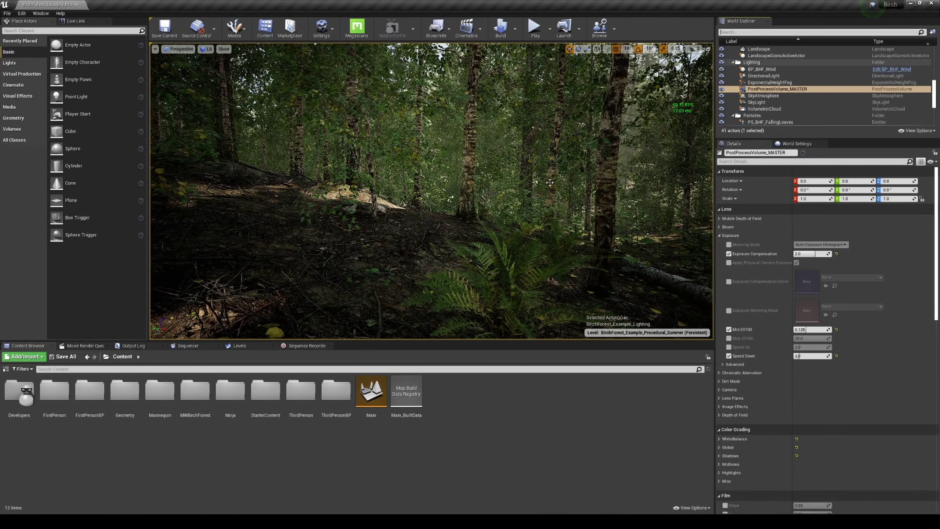
click(550, 29)
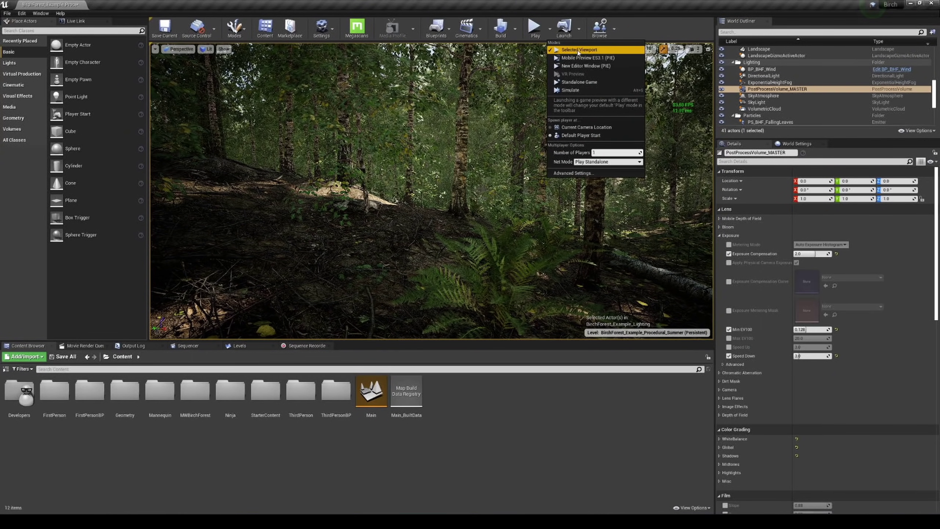
click(538, 30)
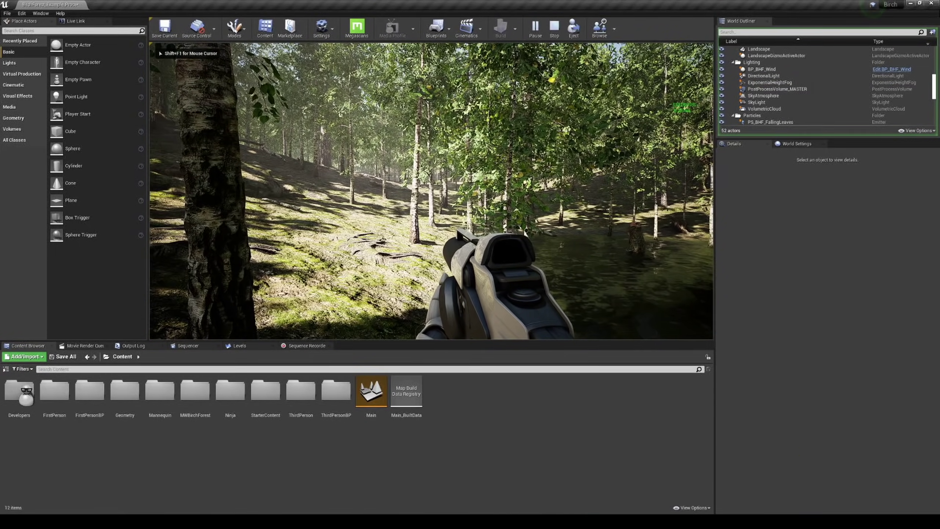
key(w)
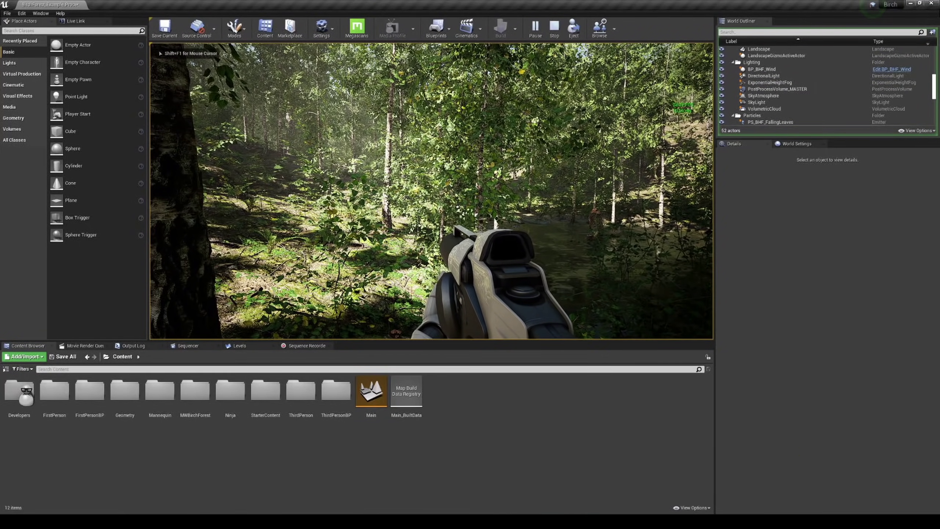
key(w)
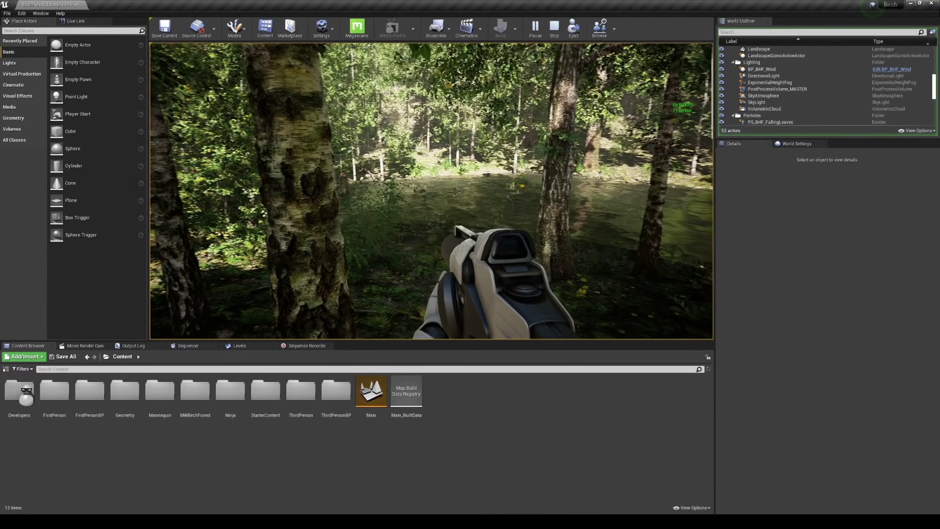
key(w)
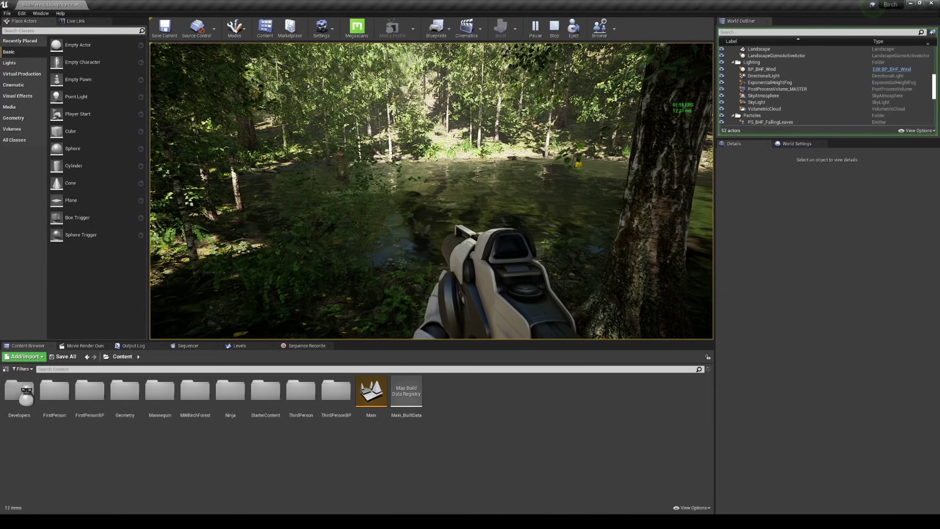
key(w)
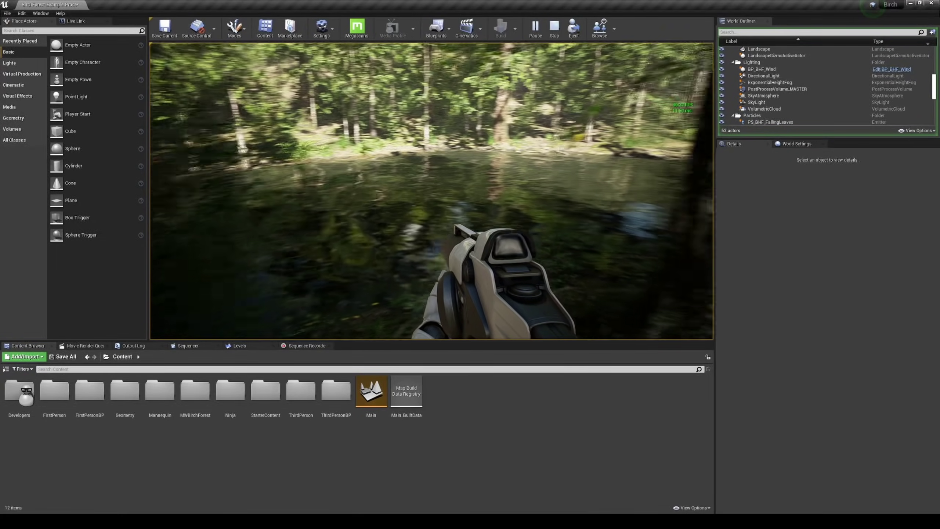
key(w)
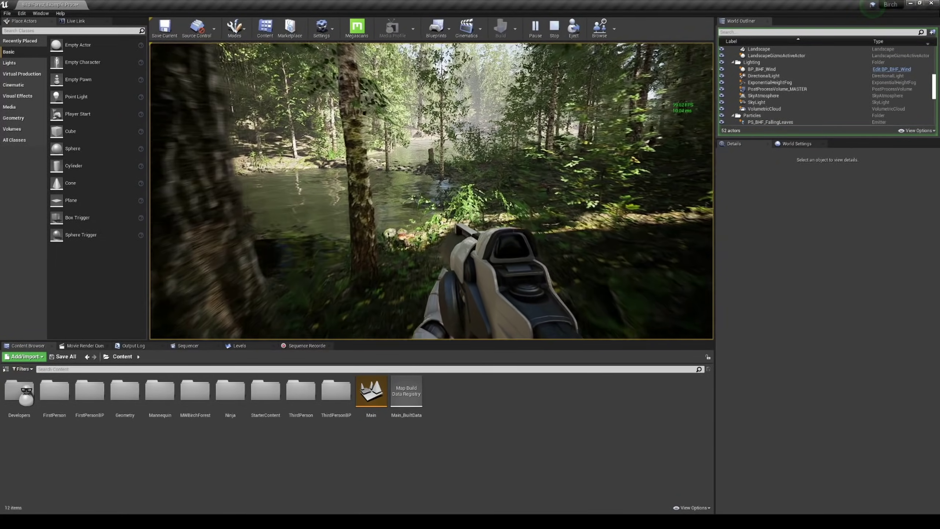
key(w)
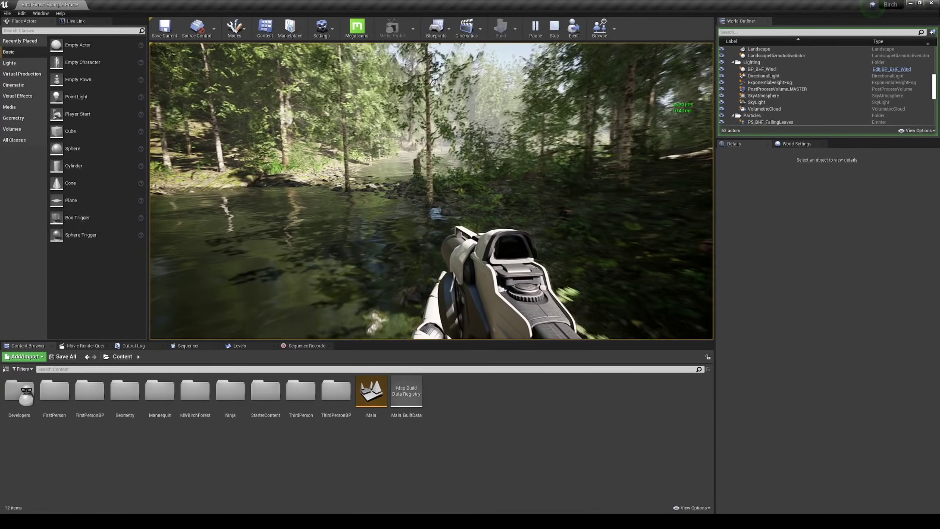
key(w)
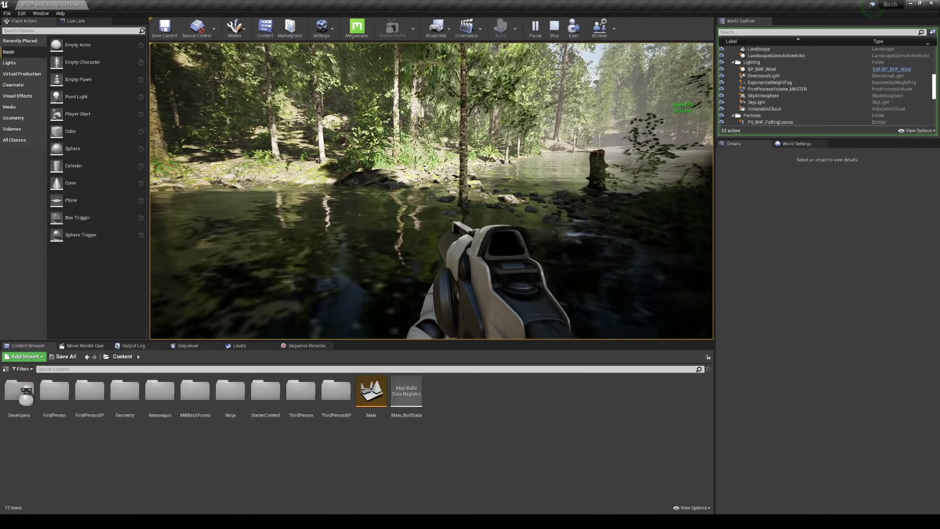
key(w)
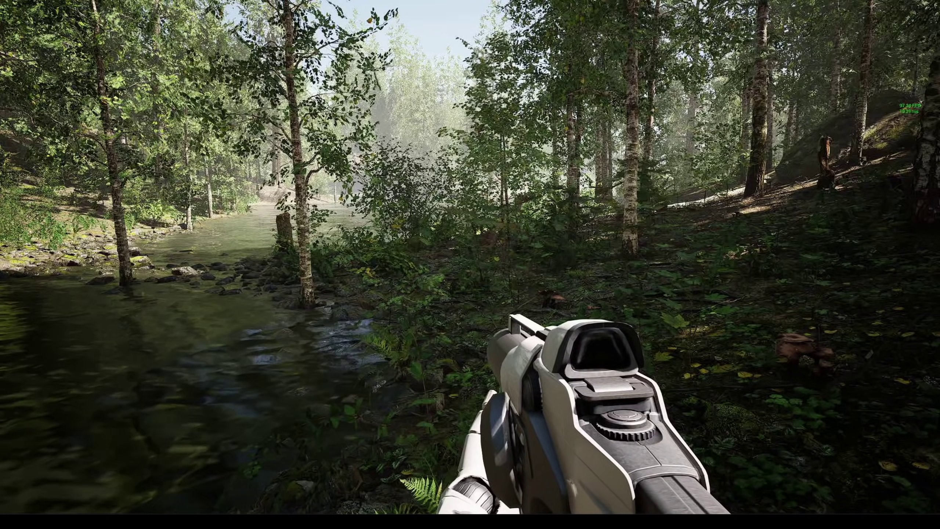
- Stop the play session and return to the full editor layout with nothing selected
key(Escape)
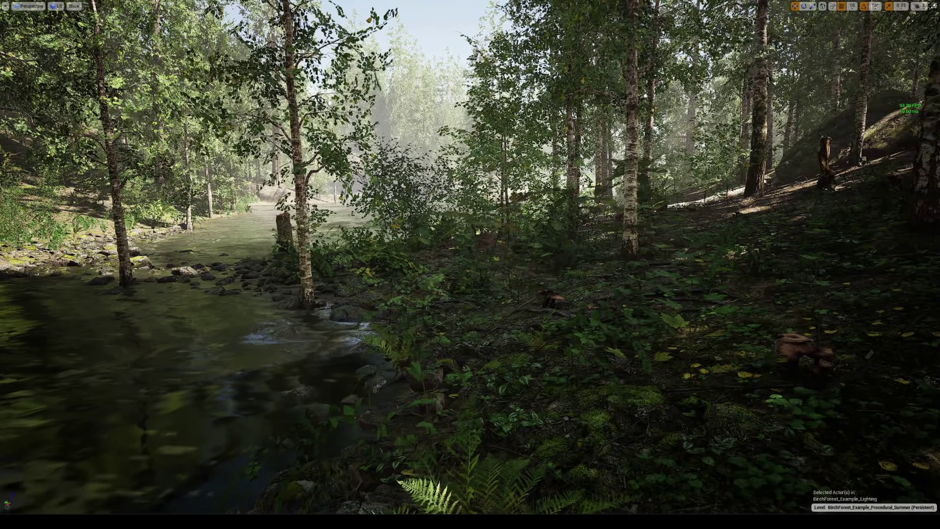
right_click(426, 198)
right_click(424, 192)
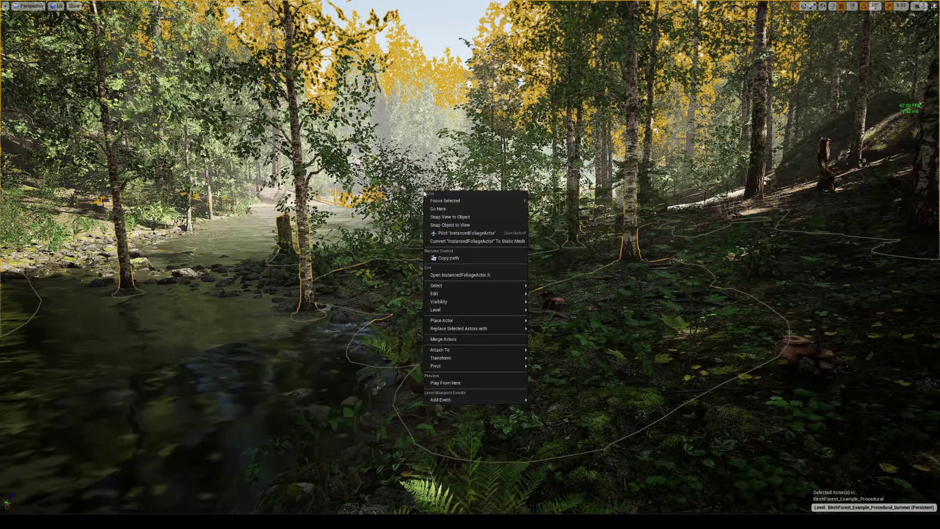
key(Escape)
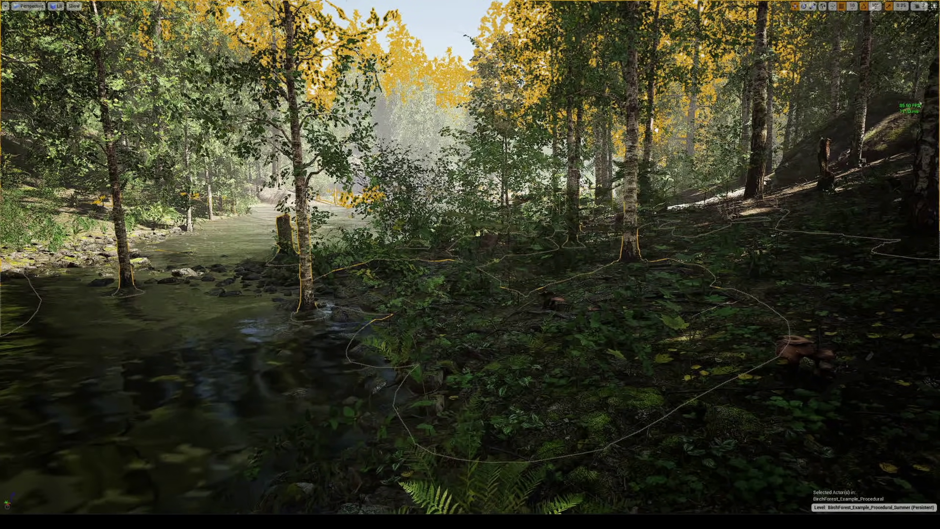
key(F11)
key(Escape)
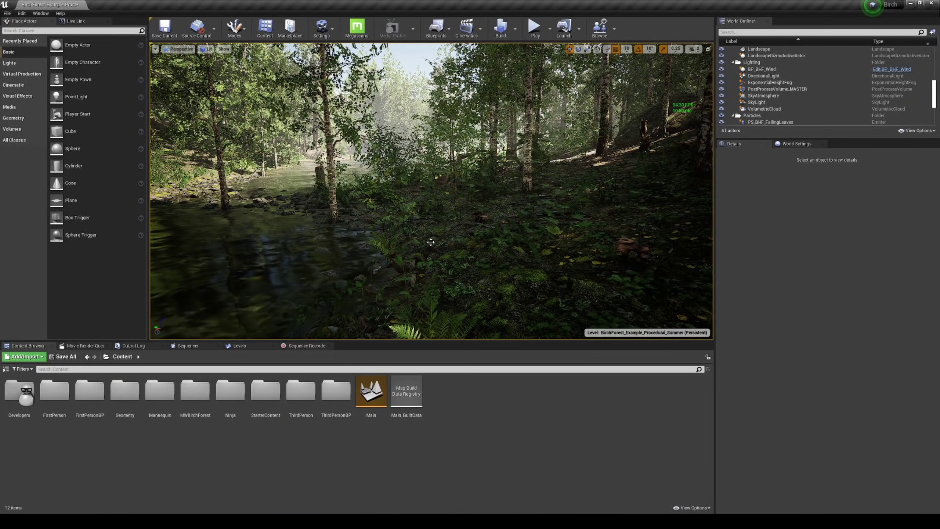
right_drag(431, 241, 519, 265)
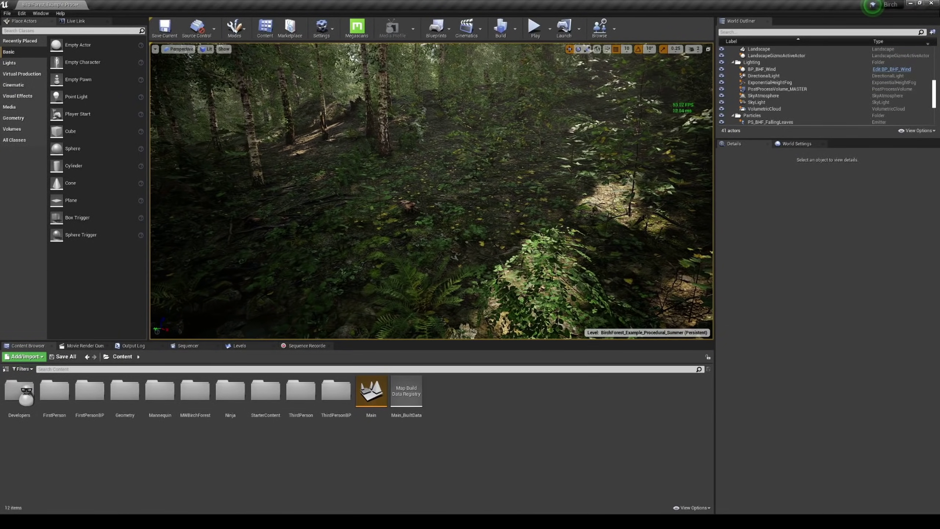
- Place the ninja from the Ninja folder by the stream and settle it on the ground
double_click(230, 390)
drag(19, 488, 380, 294)
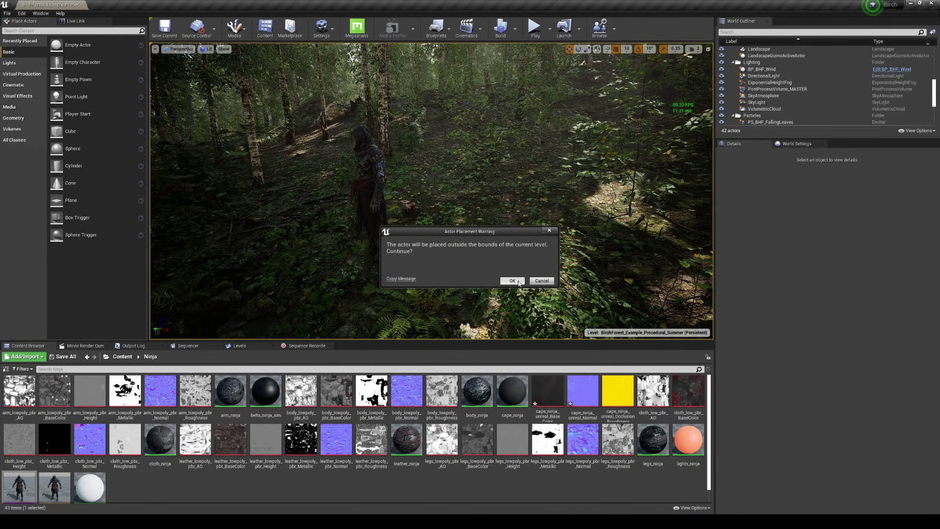
click(512, 281)
right_drag(519, 283, 533, 283)
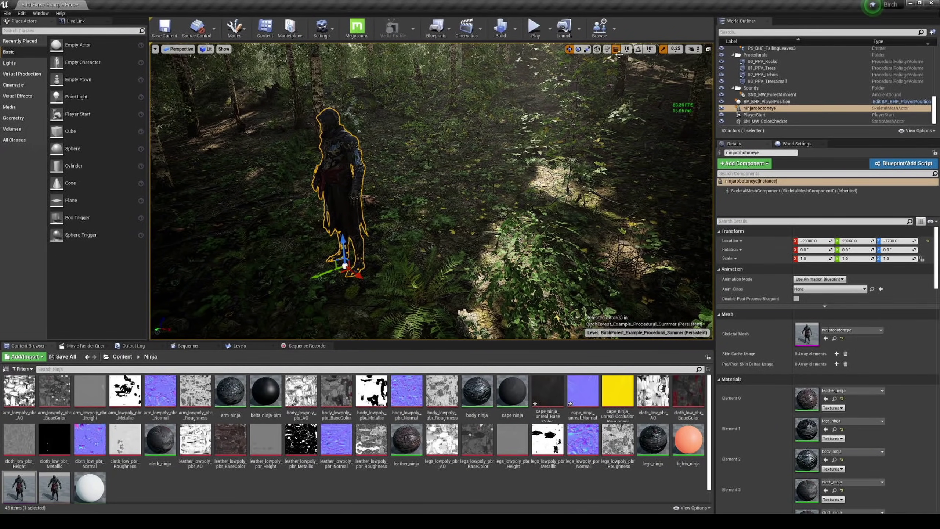
drag(343, 247, 345, 257)
- Fly the camera in to frame the ninja's torso up close
right_drag(374, 251, 459, 232)
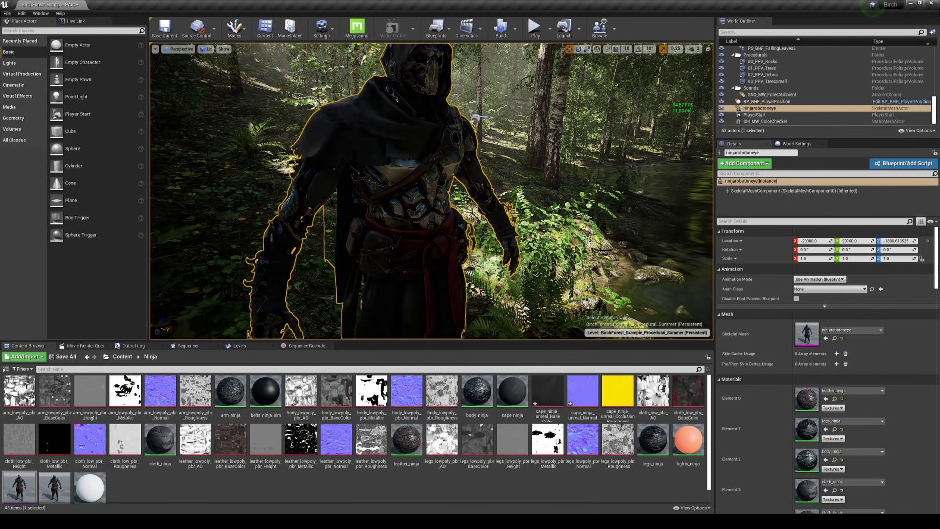
right_drag(431, 191, 427, 177)
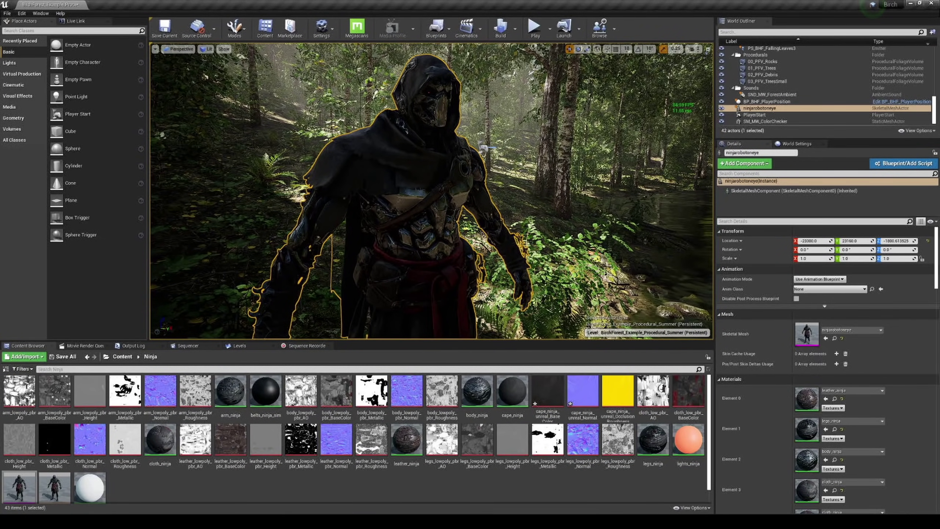
key(w)
right_drag(432, 190, 430, 213)
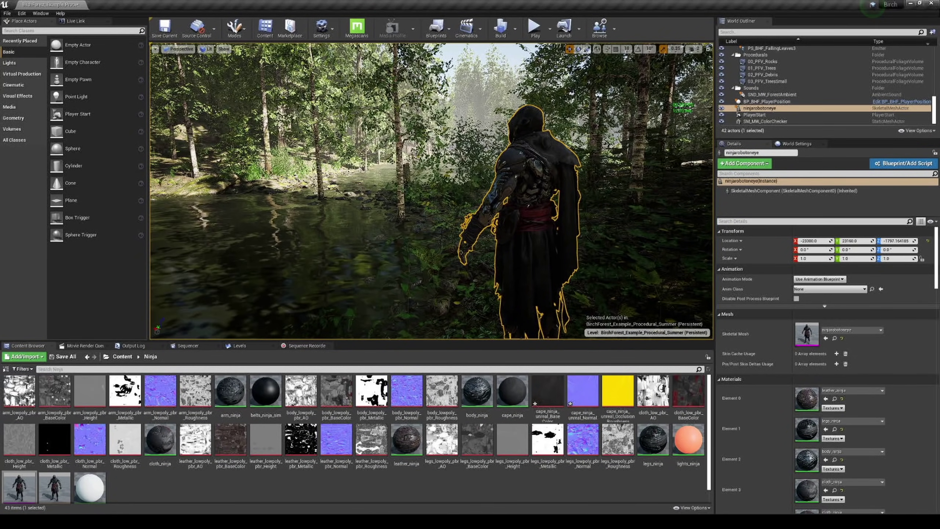
- Raise the camera speed to 6 and fly up over the forest and lake
click(693, 49)
drag(697, 67, 713, 67)
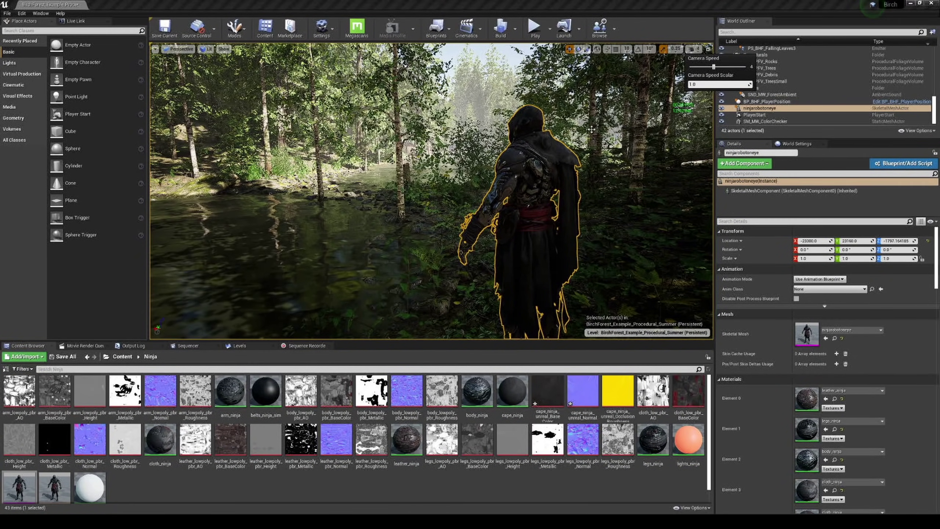
key(s)
mouse_move(481, 148)
right_down()
mouse_move(481, 222)
mouse_move(470, 149)
right_up()
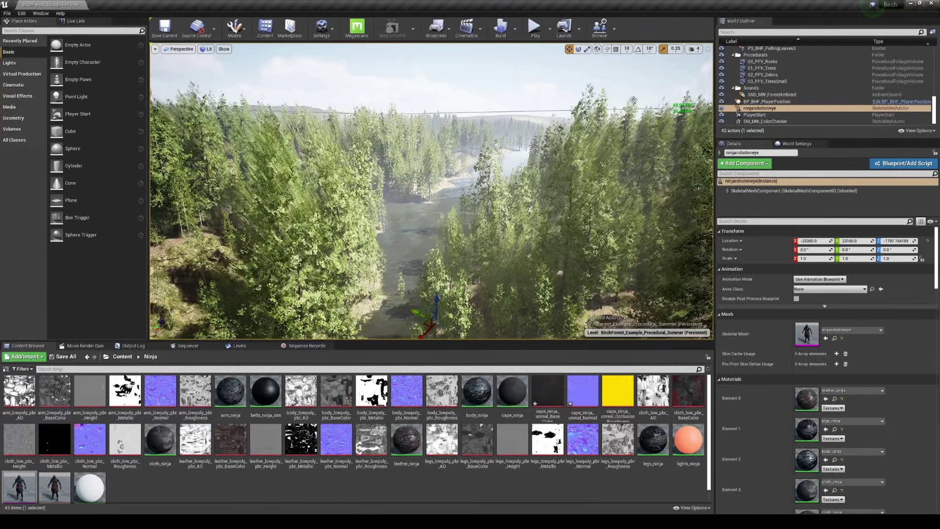
click(693, 48)
click(731, 67)
key(s)
right_drag(556, 259, 554, 285)
right_drag(581, 128, 566, 133)
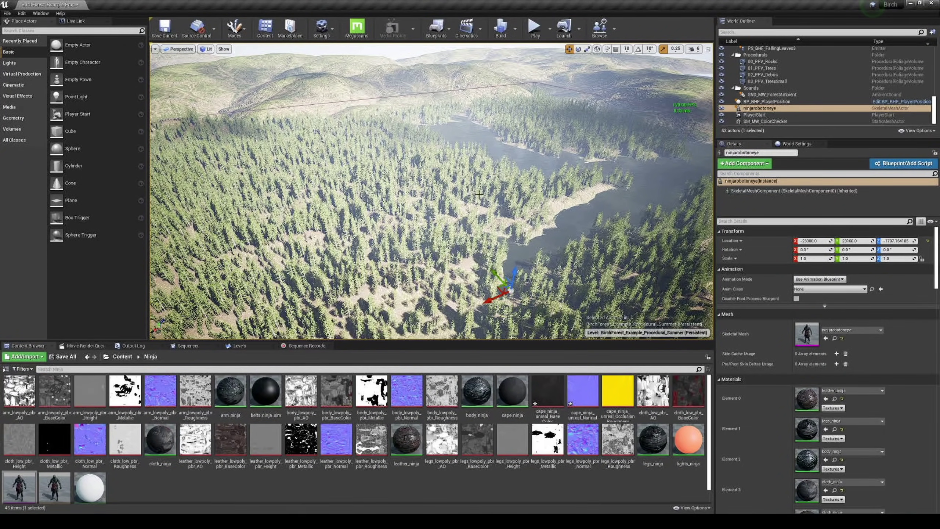
- Check the Levels list, then browse Content > MWBirchForest > Maps
click(249, 347)
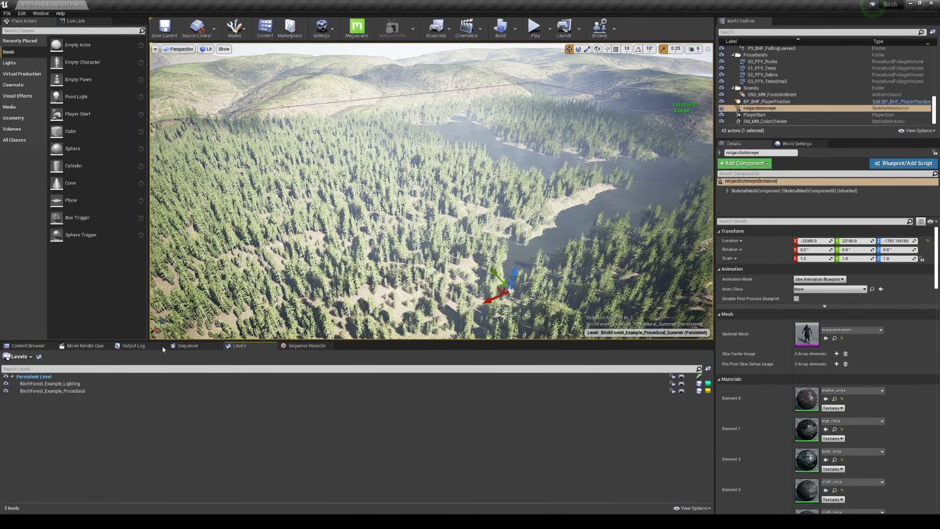
click(43, 349)
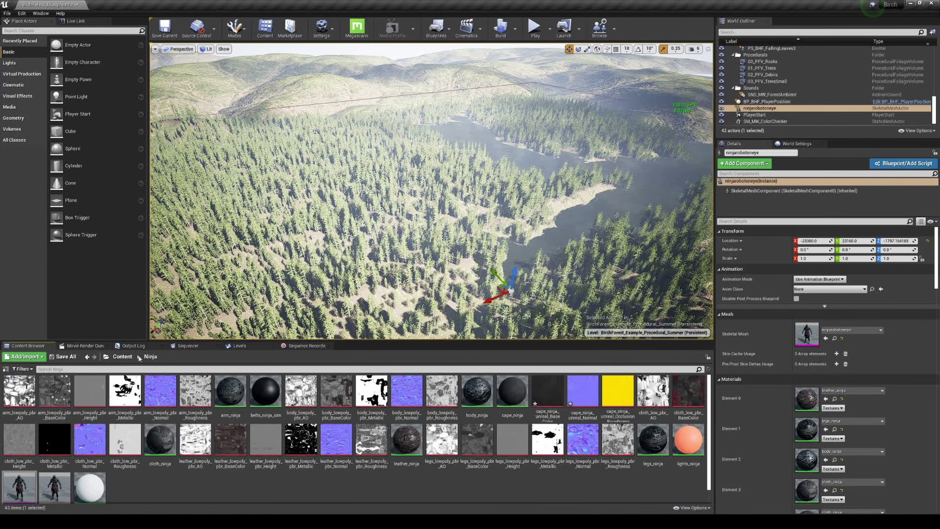
click(123, 357)
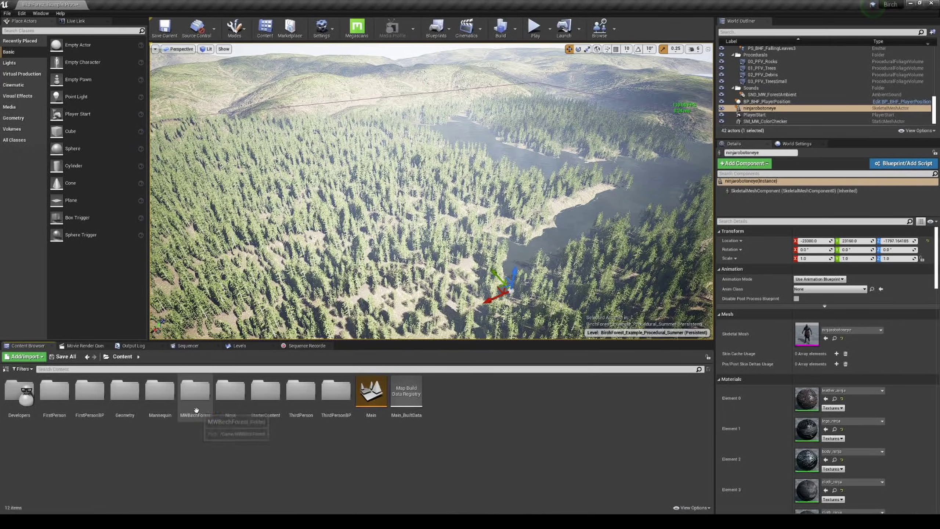
double_click(195, 392)
double_click(125, 398)
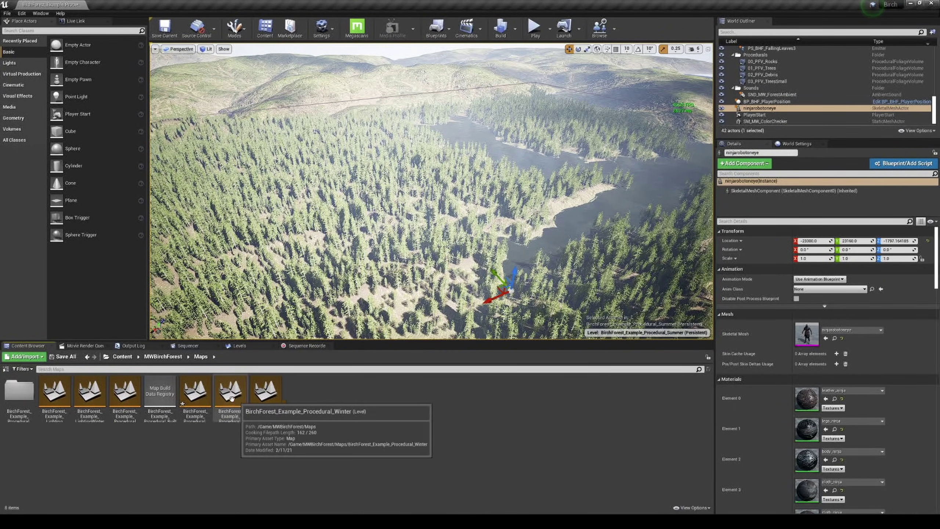
right_drag(408, 251, 713, 243)
key(w)
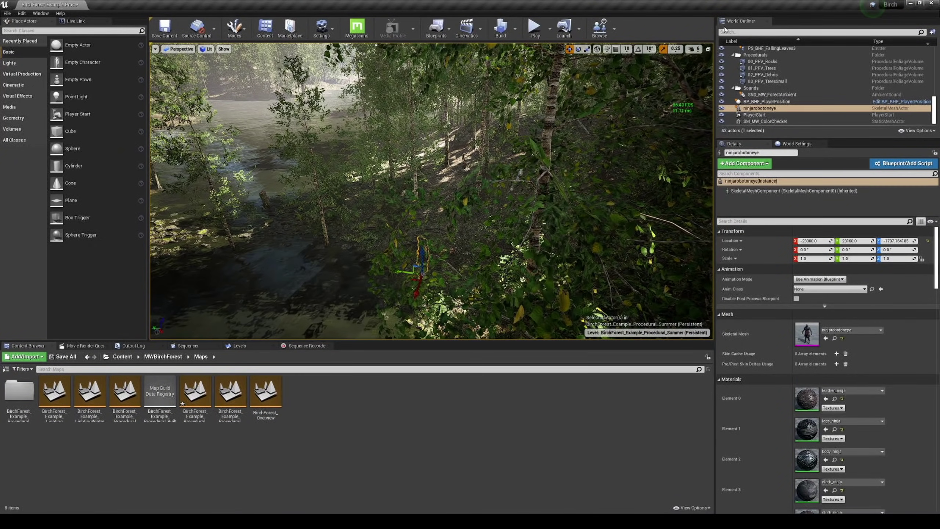
- Set the Game Mode's Default Pawn Class in World Settings to ThirdPersonCharacter
click(697, 51)
right_drag(646, 111, 646, 127)
key(w)
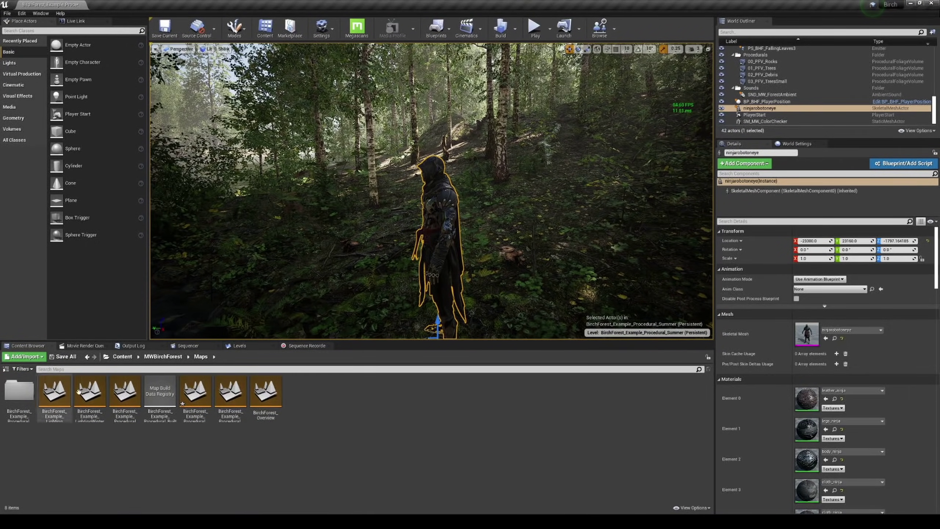
click(122, 357)
click(796, 145)
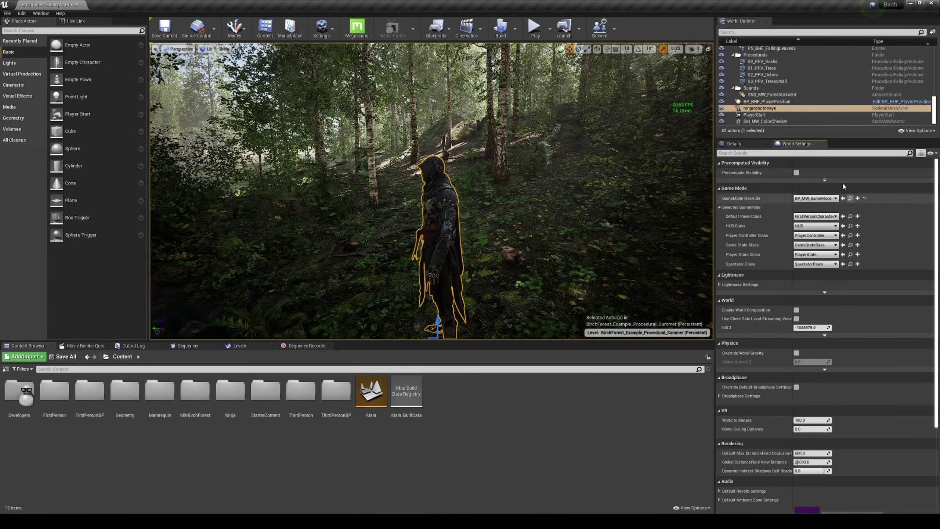
click(816, 217)
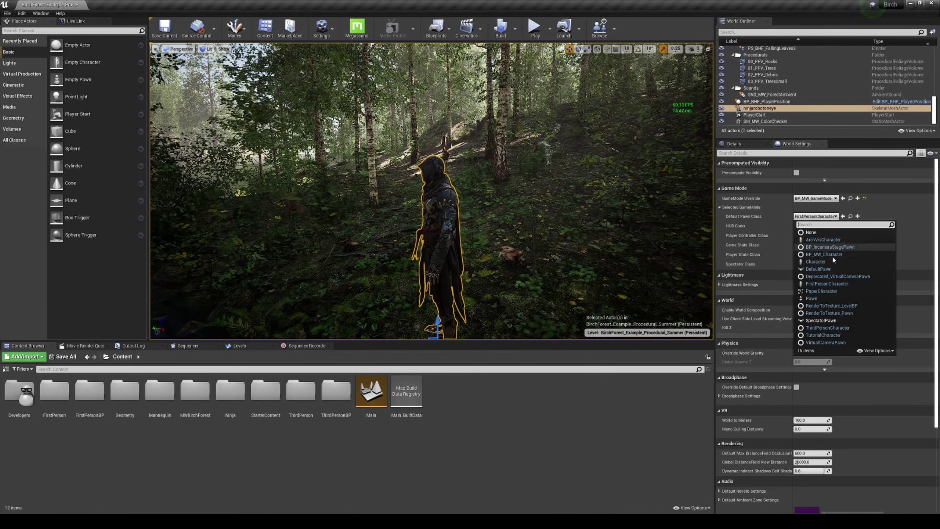
click(852, 328)
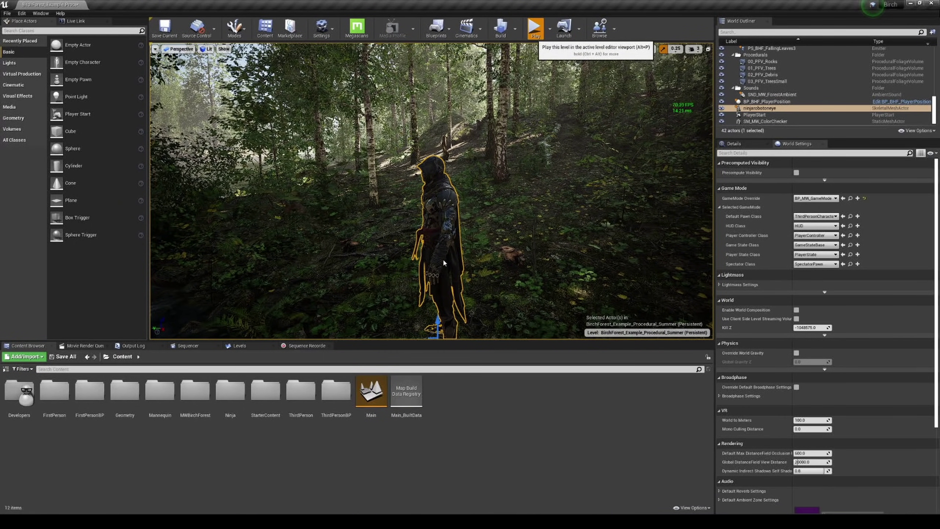
- Play with Alt+P and run the mannequin through the trees, across the stream and up the bank
key(alt+p)
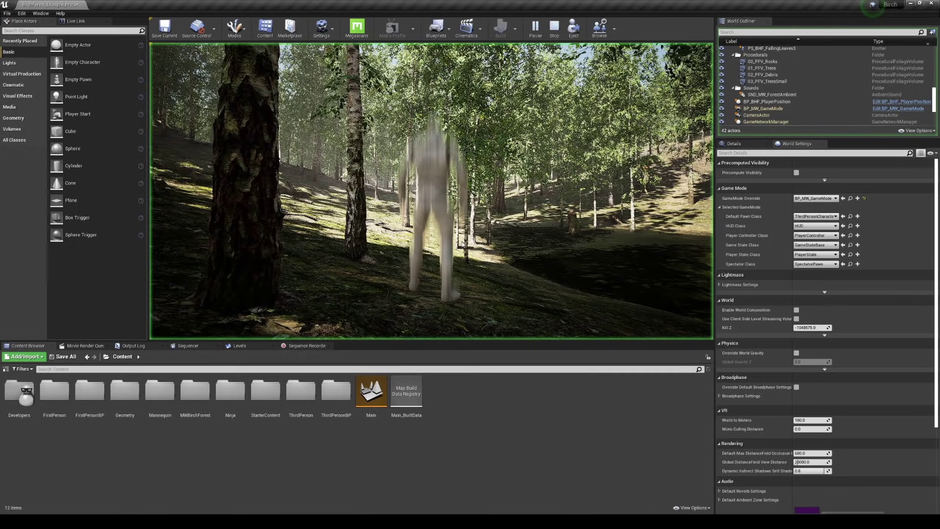
key(w)
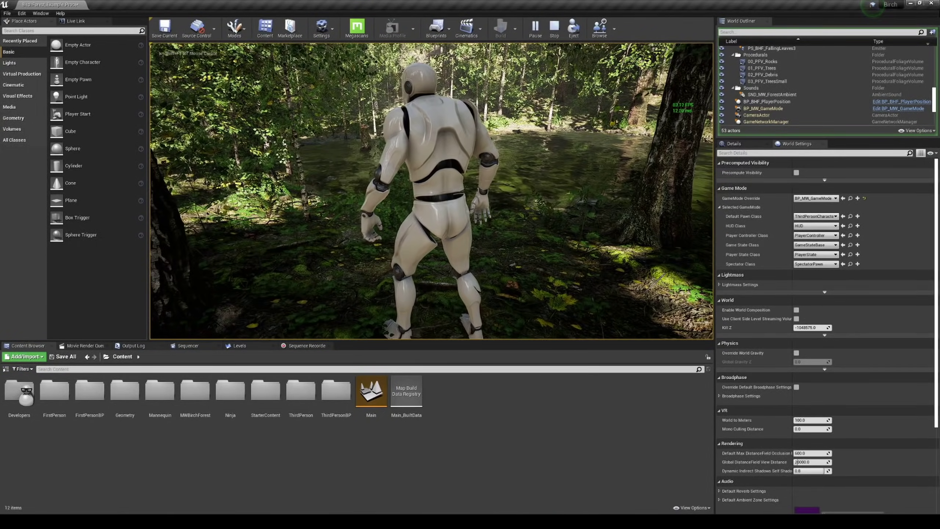
key(w)
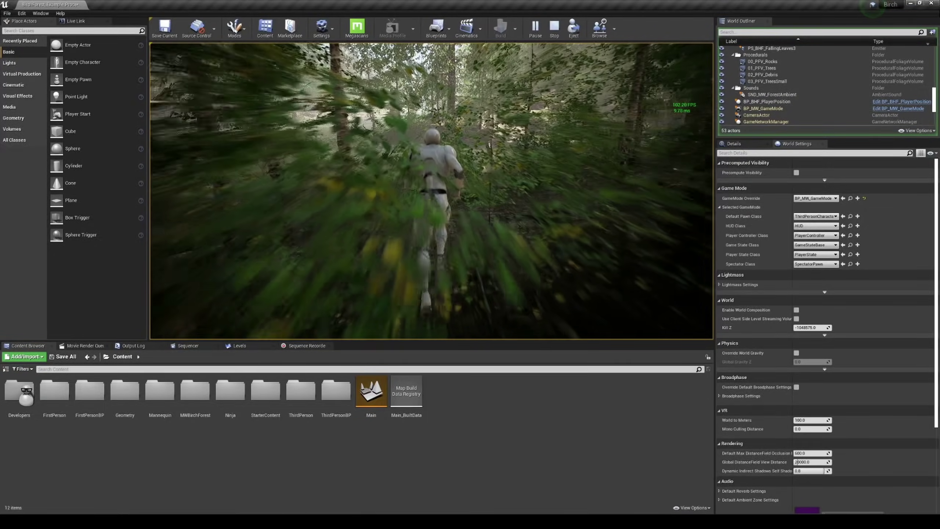
key(w)
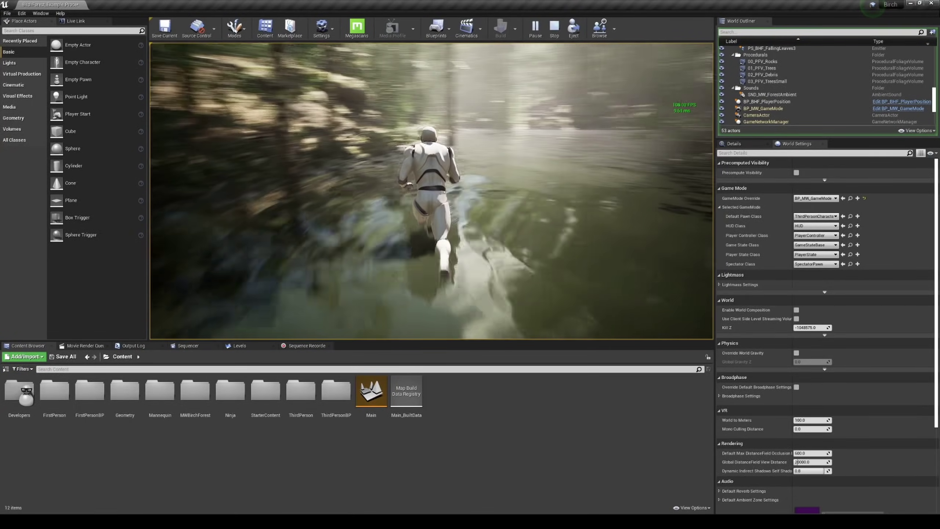
key(w)
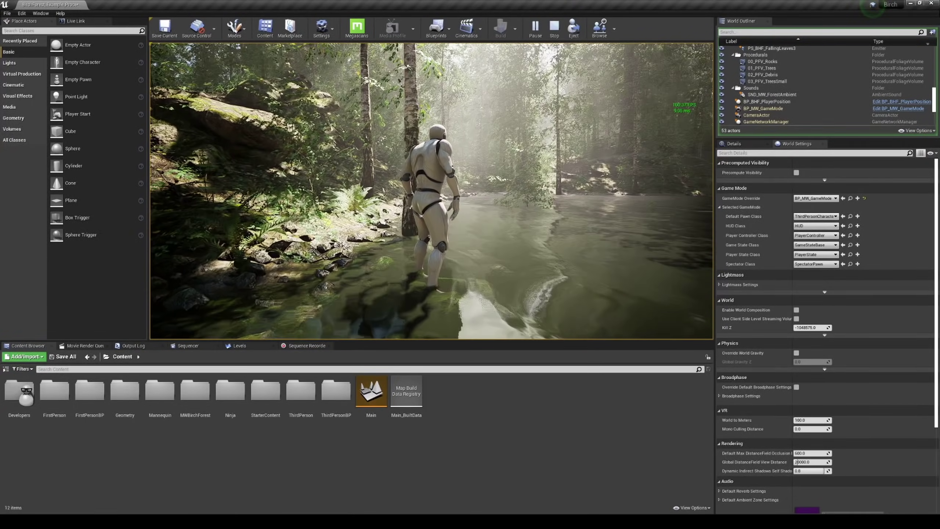
key(w)
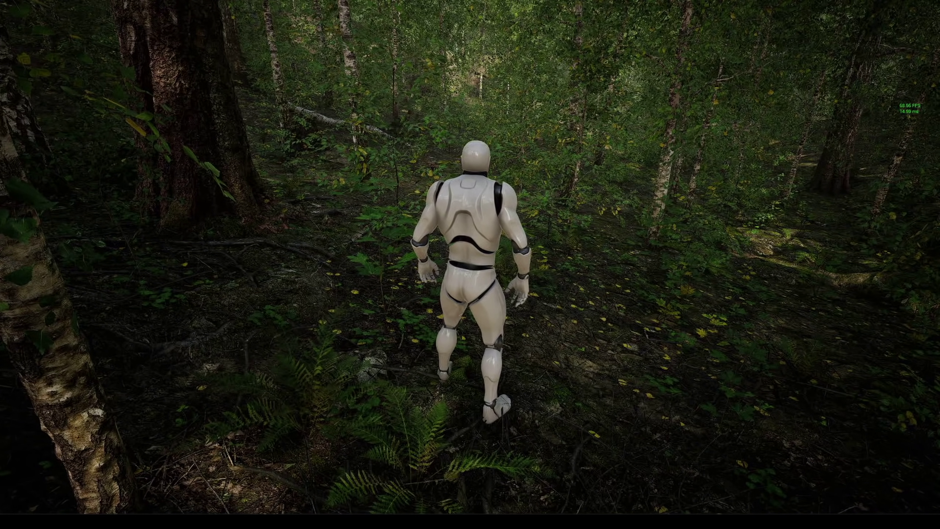
key(F11)
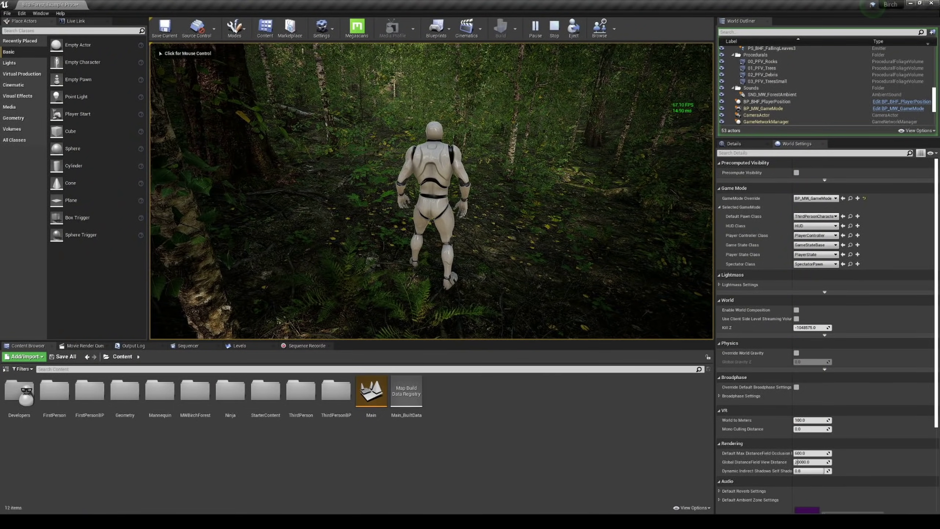
- Stop play and bring up the Package Project platform list in the File menu
key(Escape)
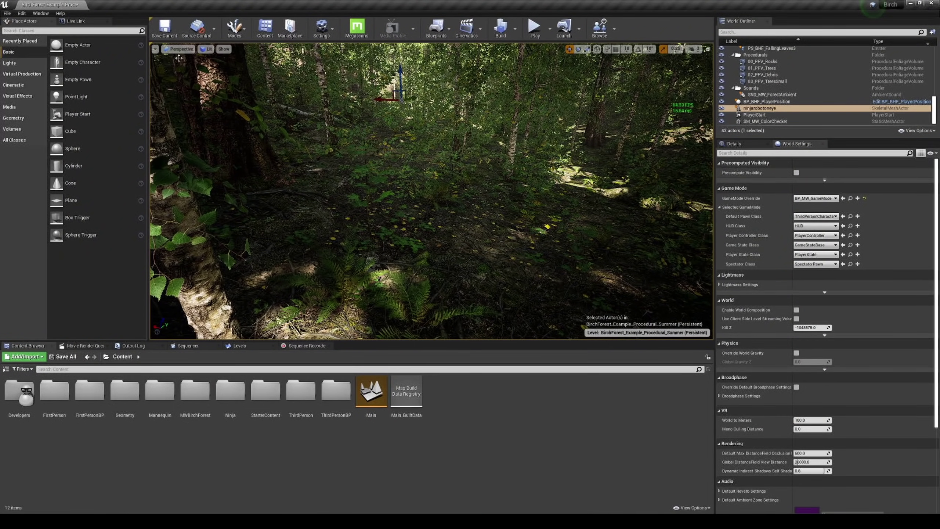
click(7, 12)
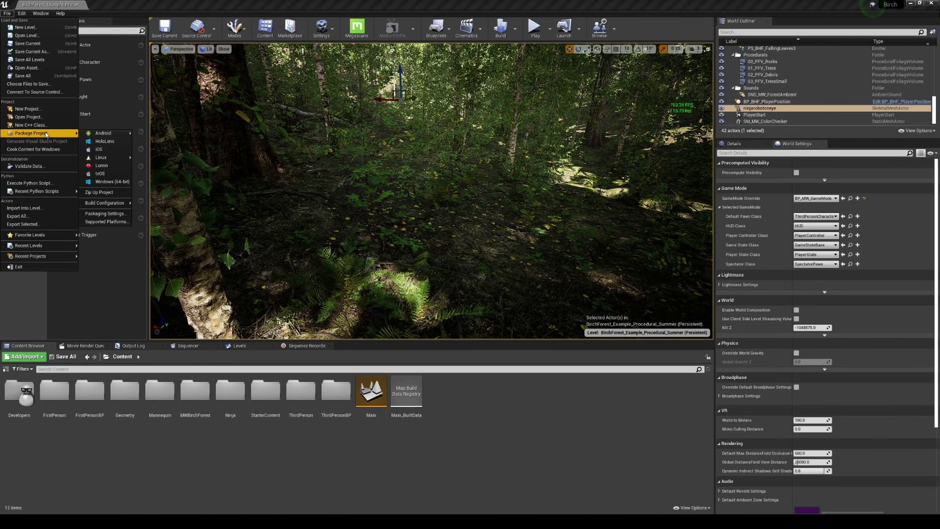
click(98, 179)
click(7, 13)
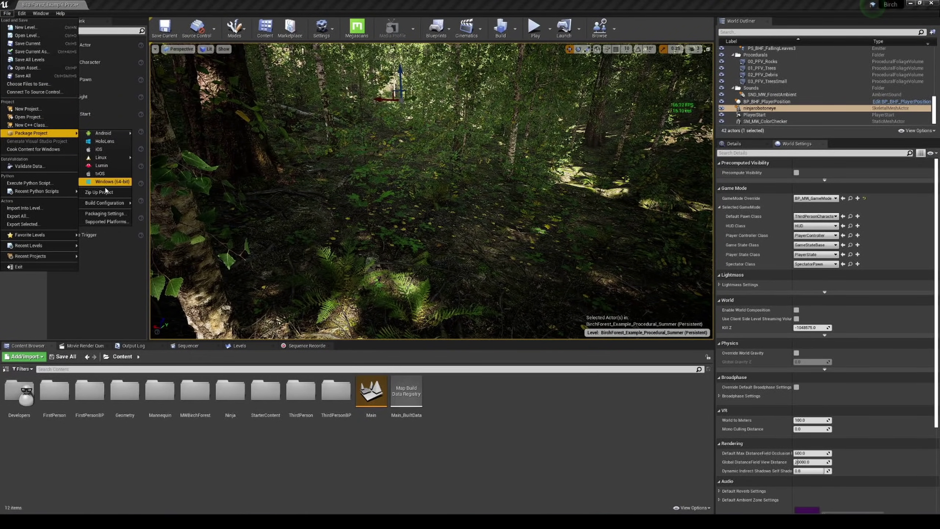
- Package the project for Windows (64-bit)
click(110, 182)
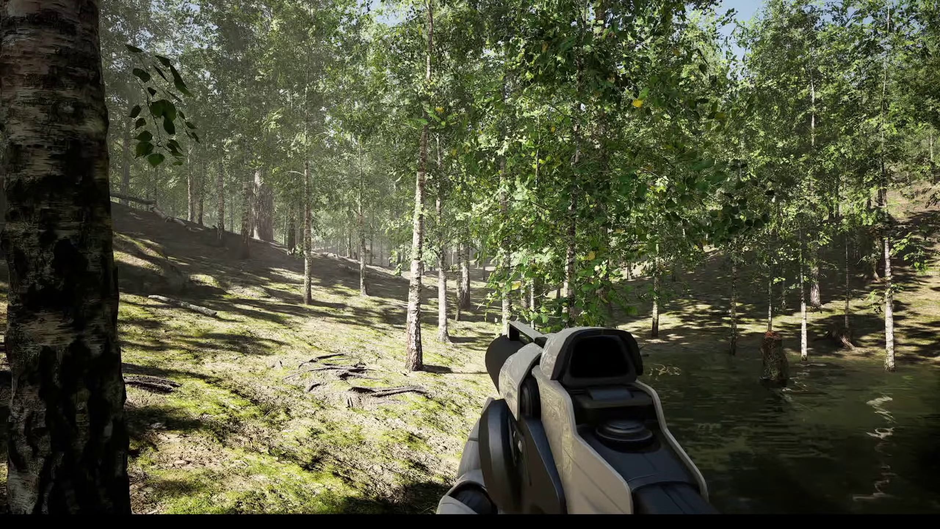